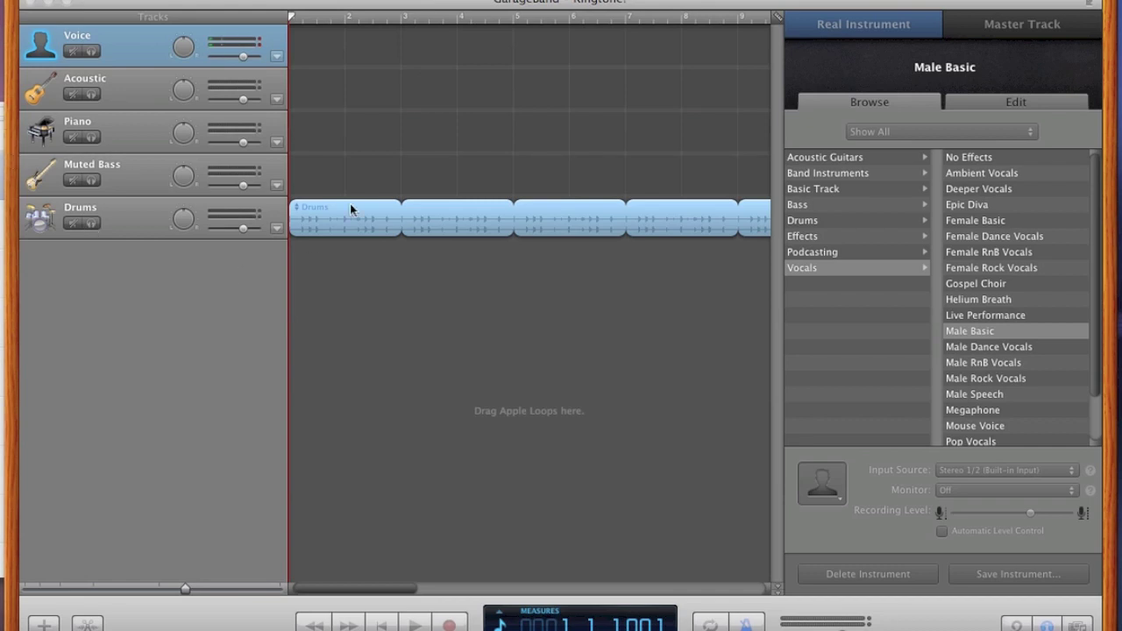
# Step: Delete the Drums region so all five tracks are empty, leaving the loop browser closed
pyautogui.click(338, 230)
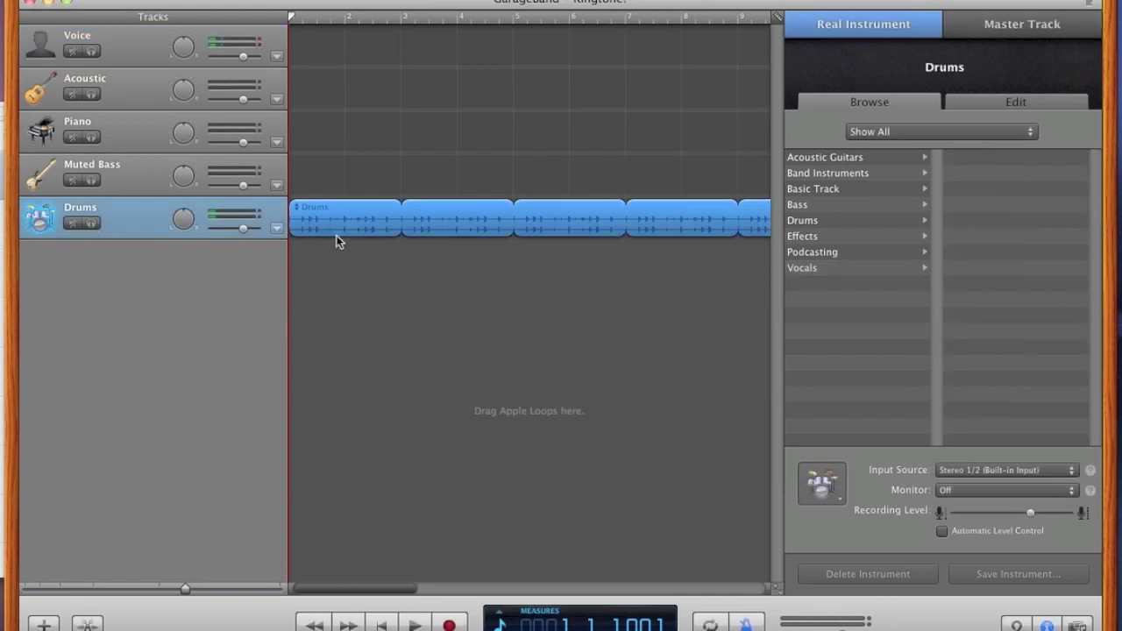
pyautogui.press('Delete')
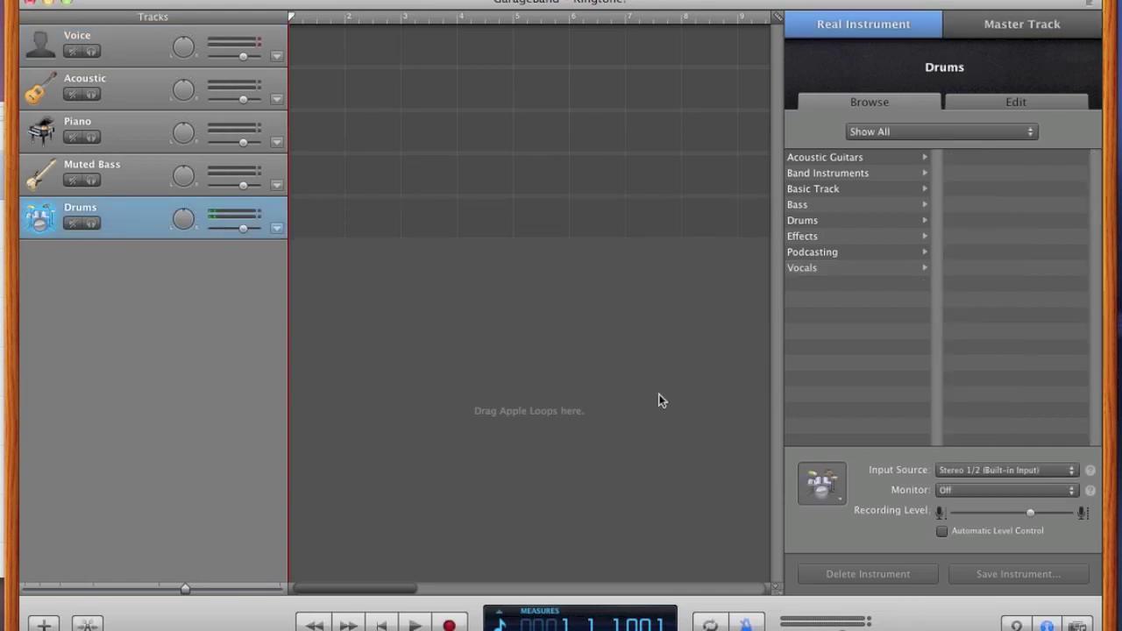
pyautogui.press('super+l')
pyautogui.click(1017, 626)
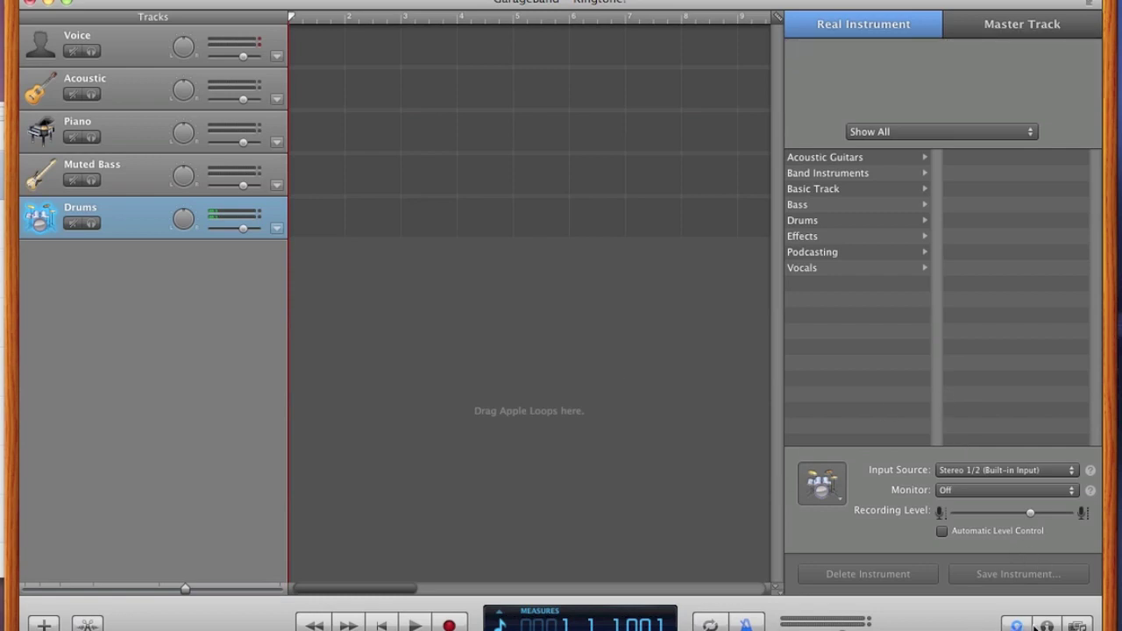
pyautogui.press('super+l')
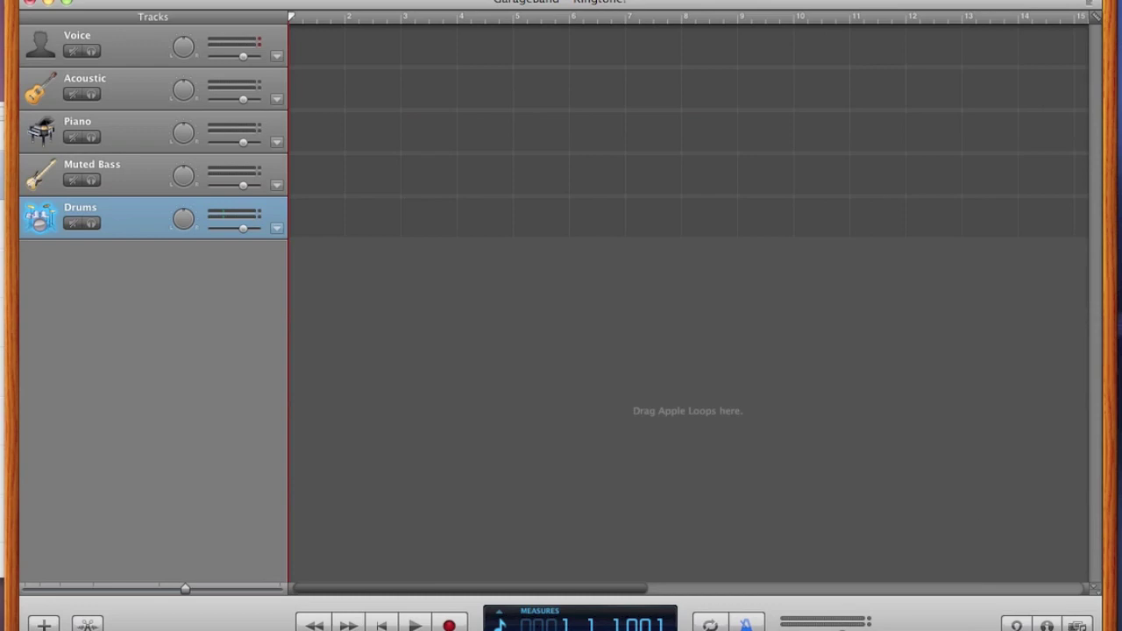
# Step: Show the loop browser filtered to Beats loops
pyautogui.click(1017, 626)
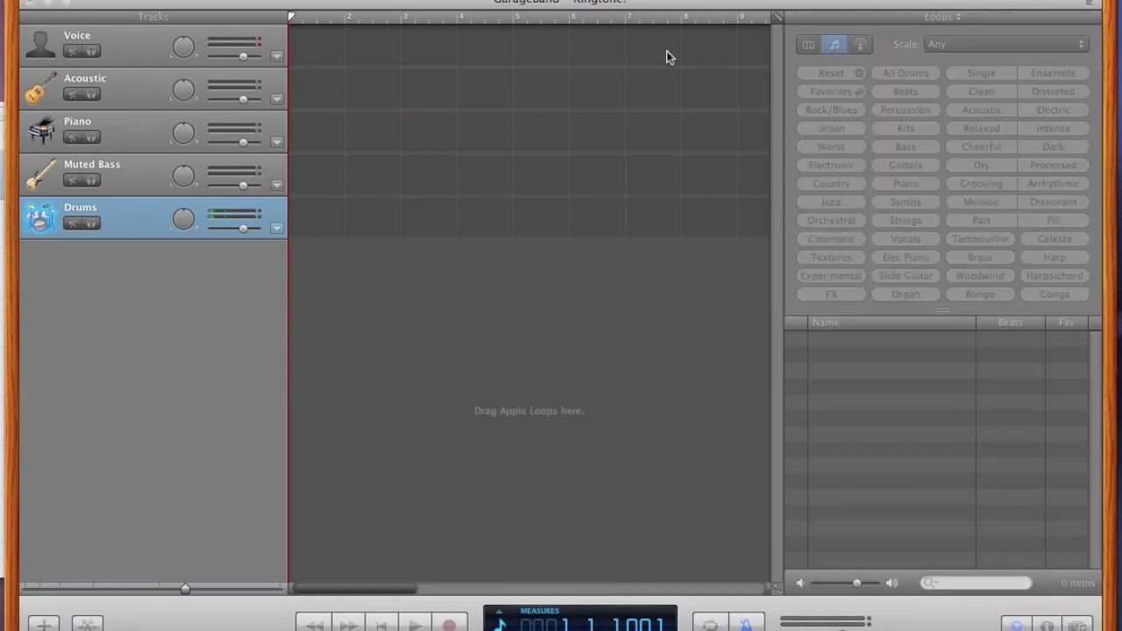
pyautogui.moveTo(825, 6); pyautogui.dragTo(831, 5)
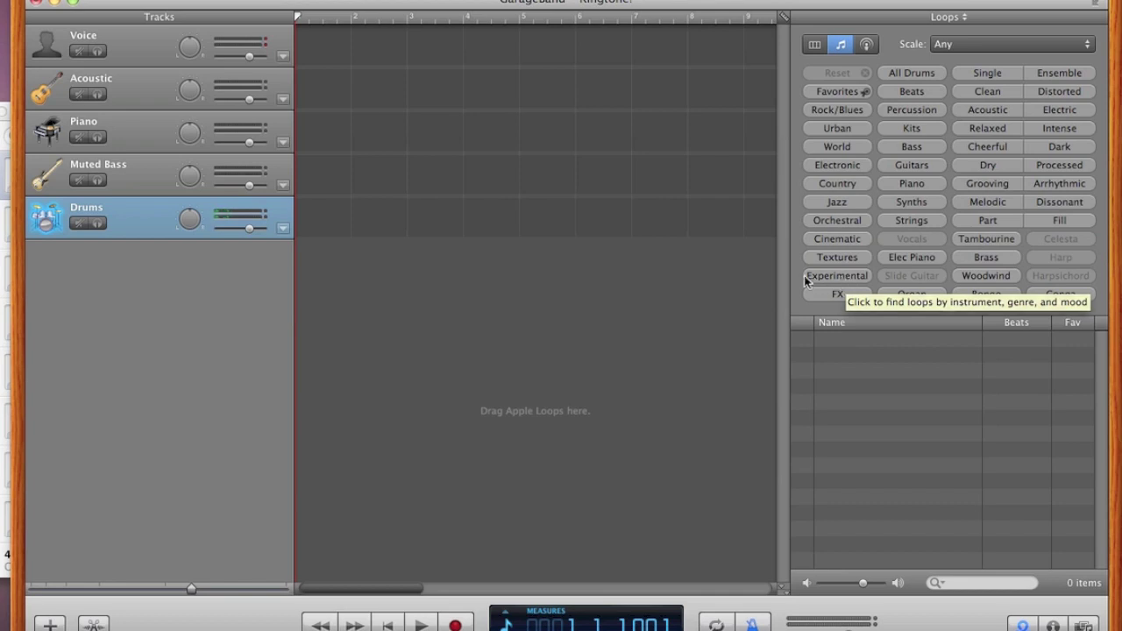
pyautogui.click(902, 96)
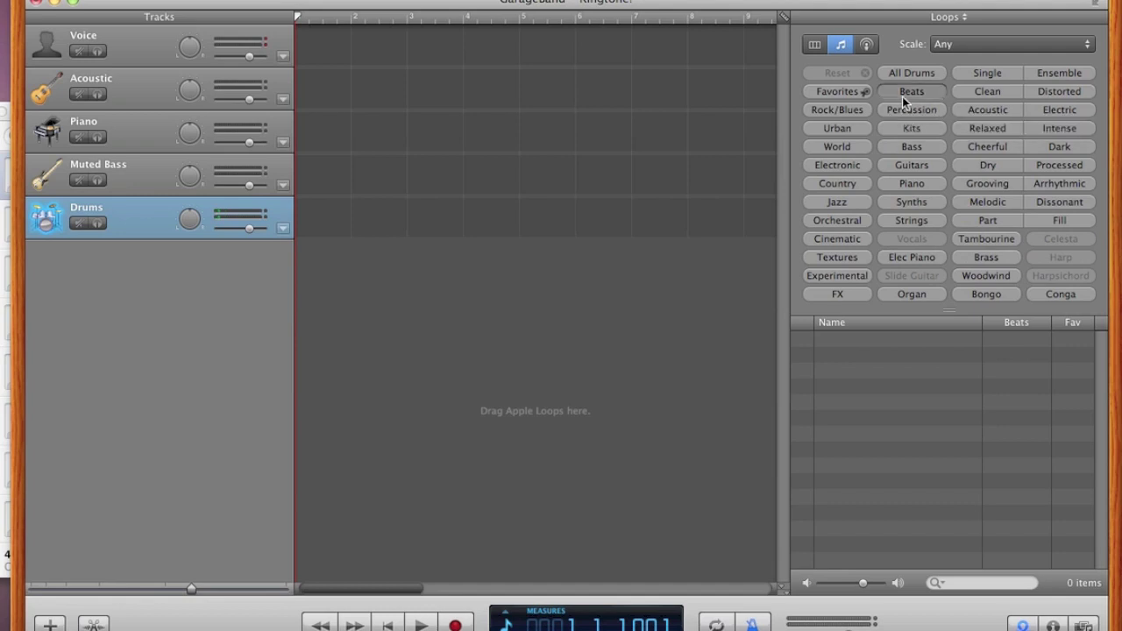
# Step: Preview Effected Drum Kit 06 under Experimental, then remove the Experimental filter to list 103 beats
pyautogui.click(848, 277)
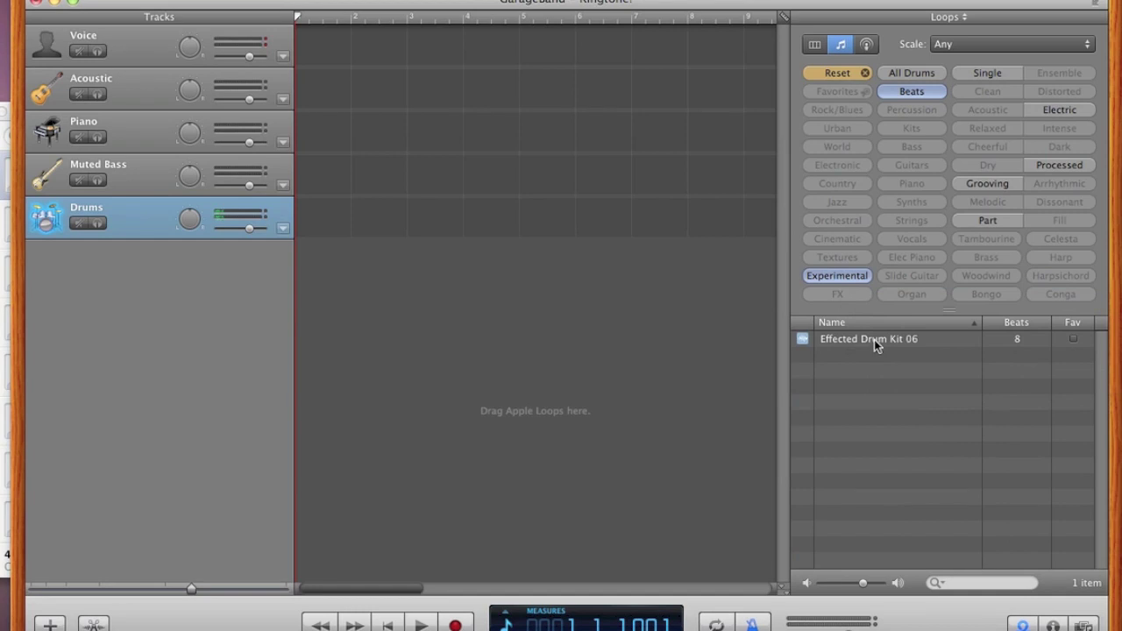
pyautogui.click(874, 339)
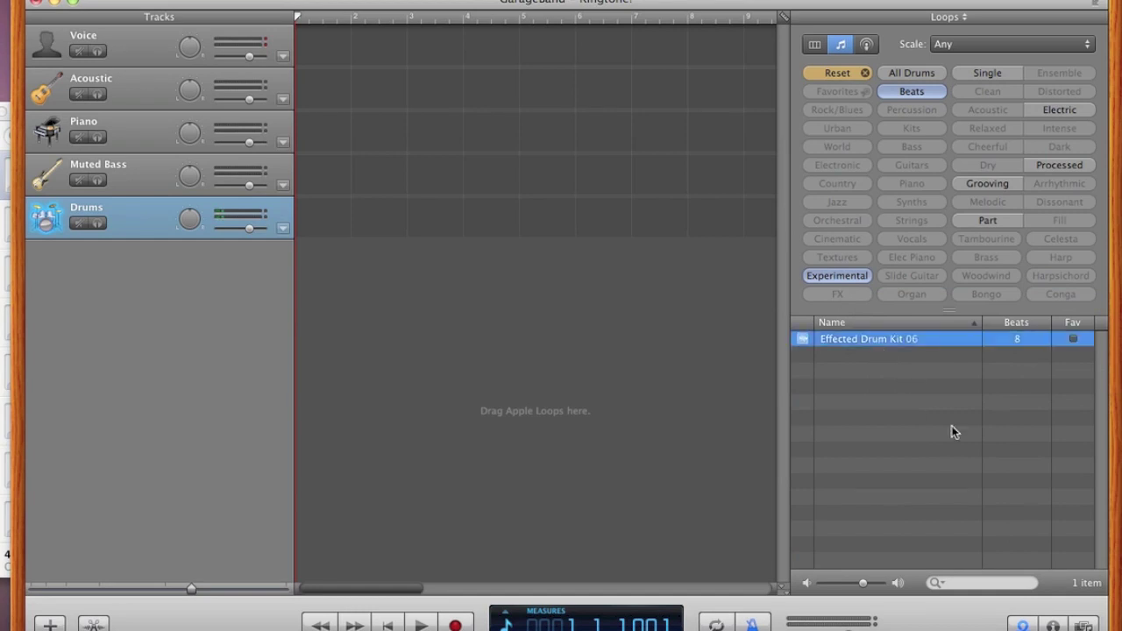
pyautogui.click(868, 340)
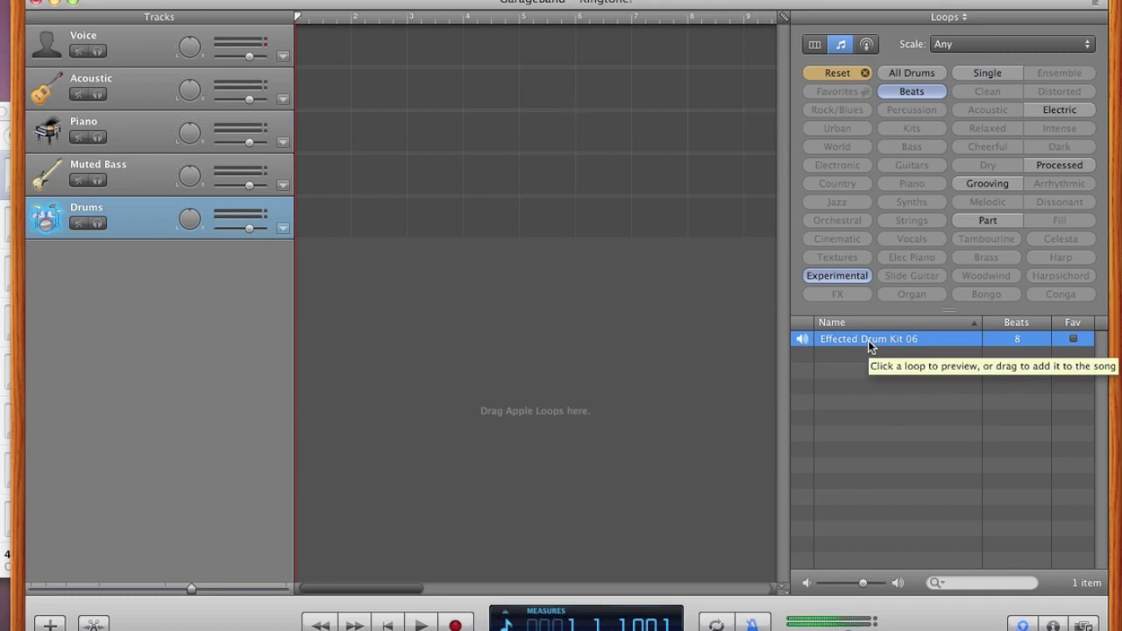
pyautogui.click(868, 341)
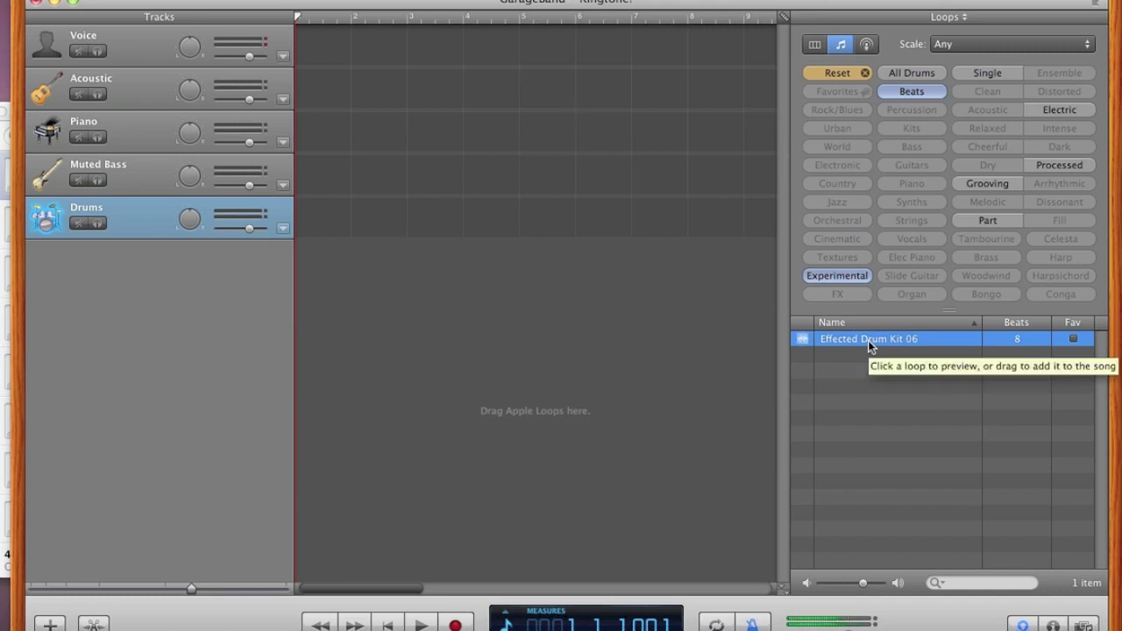
pyautogui.click(840, 276)
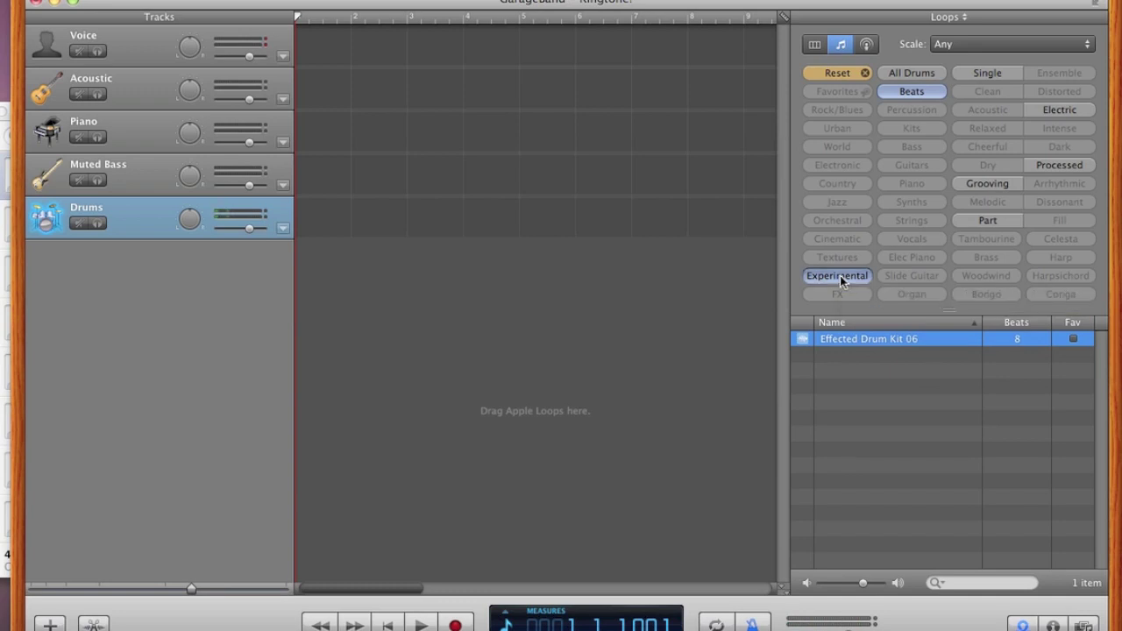
# Step: Switch the loop filter to Electronic and preview Club Dance Beats 039, 037 and 043
pyautogui.click(892, 93)
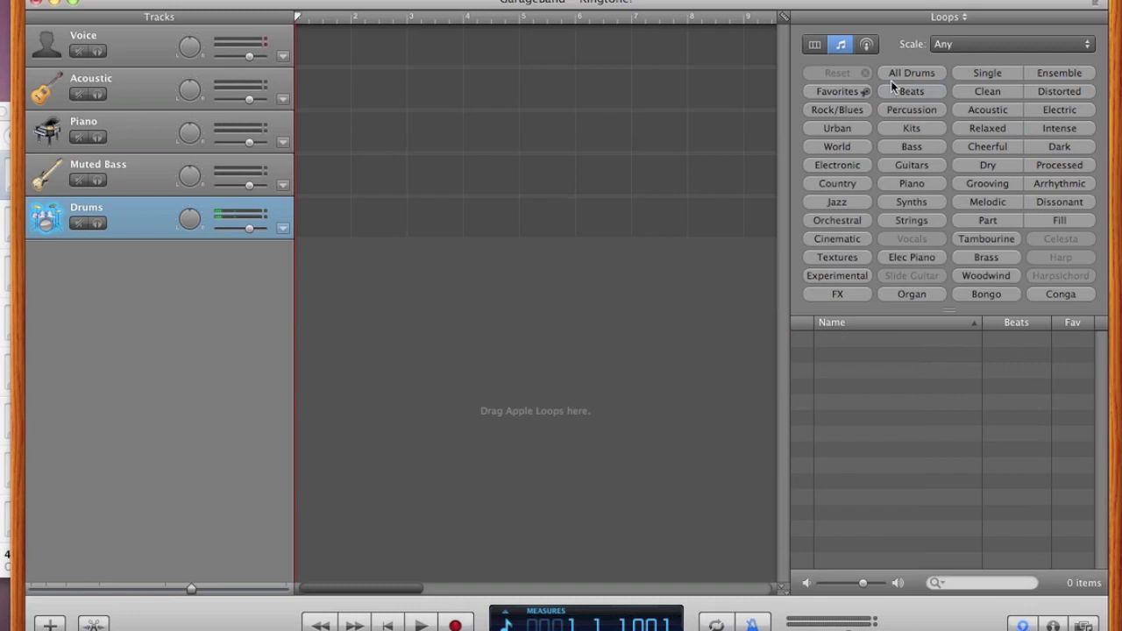
pyautogui.click(848, 167)
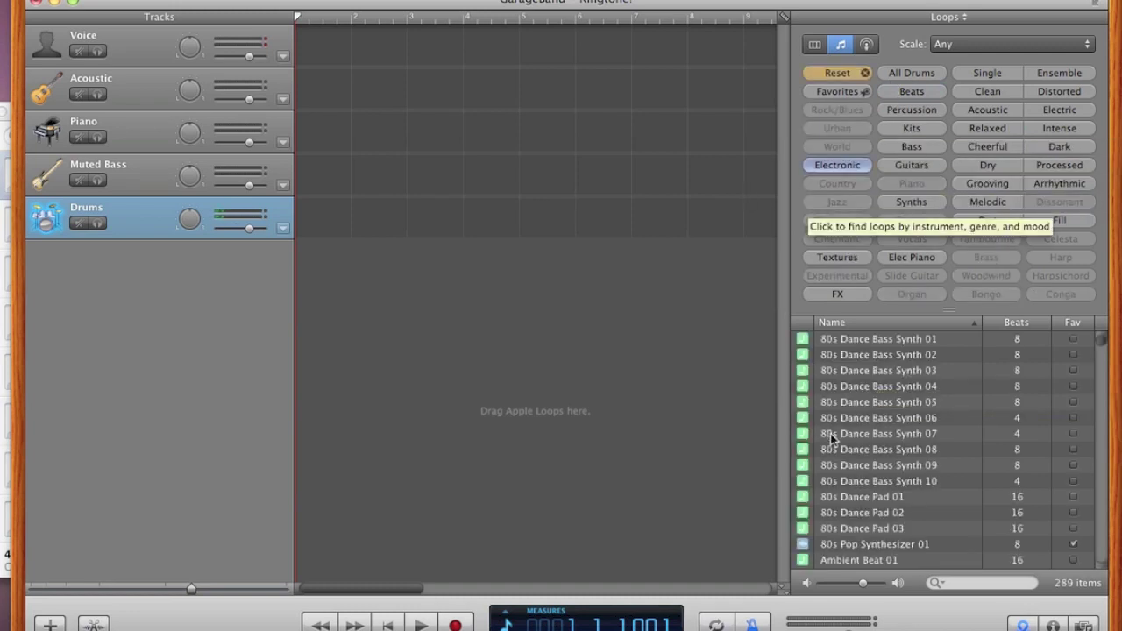
pyautogui.scroll(-2, 830, 433)
pyautogui.scroll(-10, 847, 492)
pyautogui.scroll(-7, 848, 492)
pyautogui.scroll(-9, 850, 474)
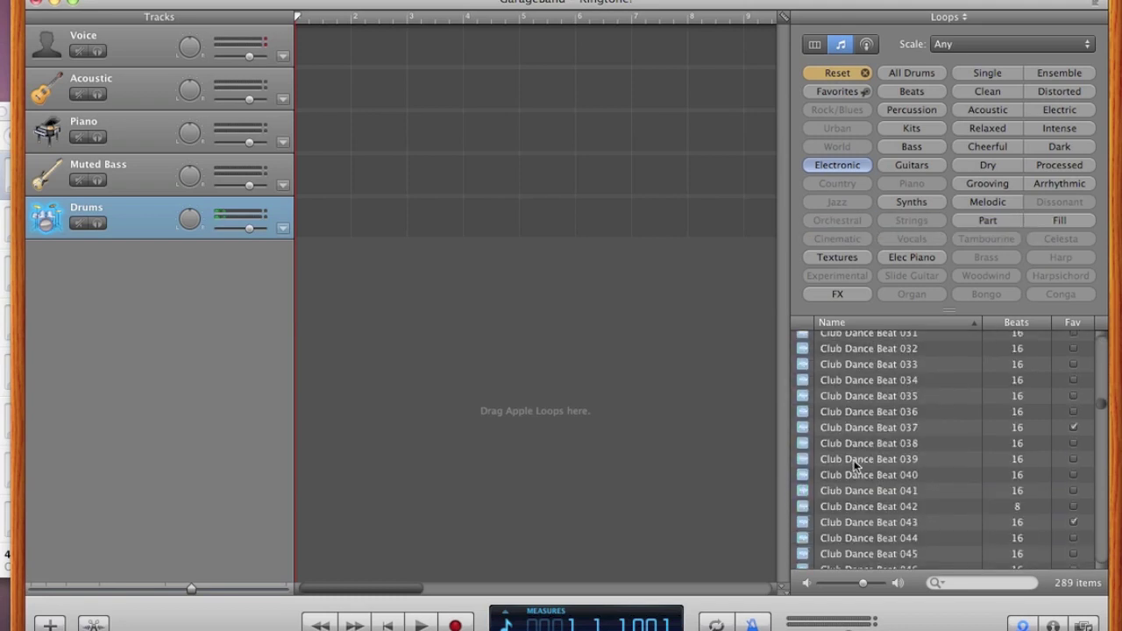
pyautogui.click(854, 460)
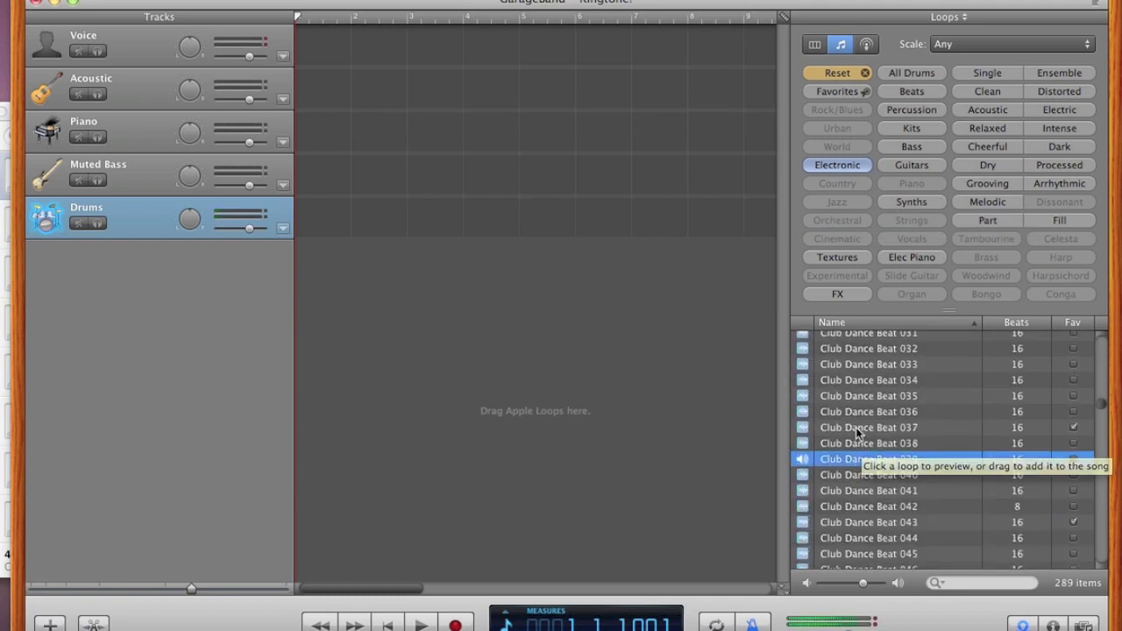
pyautogui.click(856, 427)
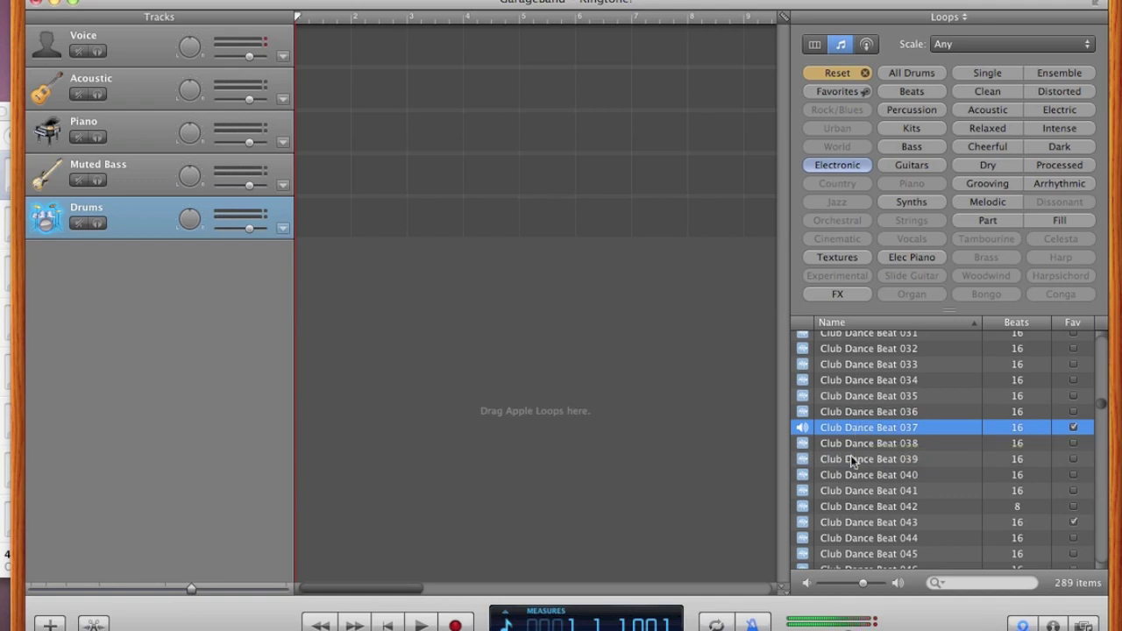
pyautogui.click(860, 523)
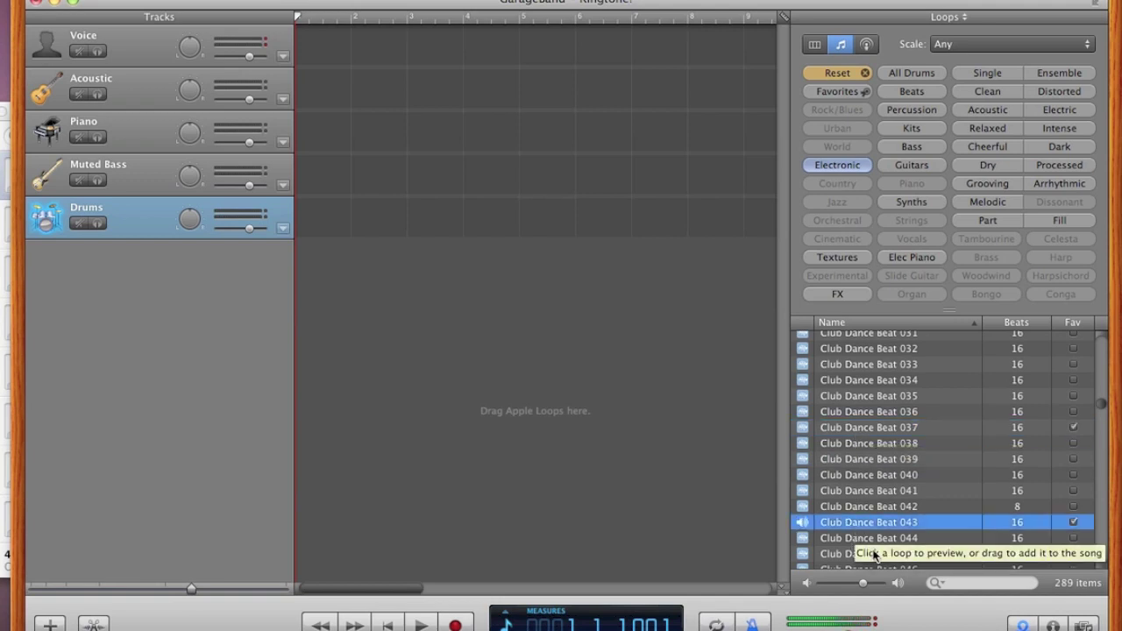
# Step: Preview Club Dance Beat 062 and drag it onto the start of the Drums track
pyautogui.scroll(-1, 865, 530)
pyautogui.scroll(-5, 865, 518)
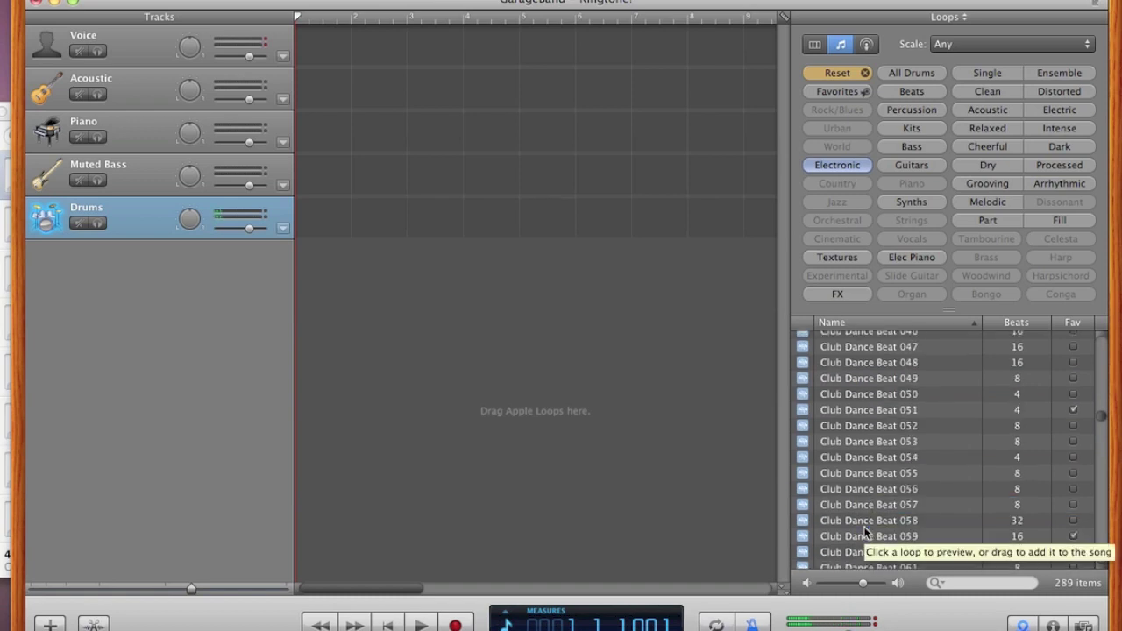
pyautogui.scroll(-5, 866, 500)
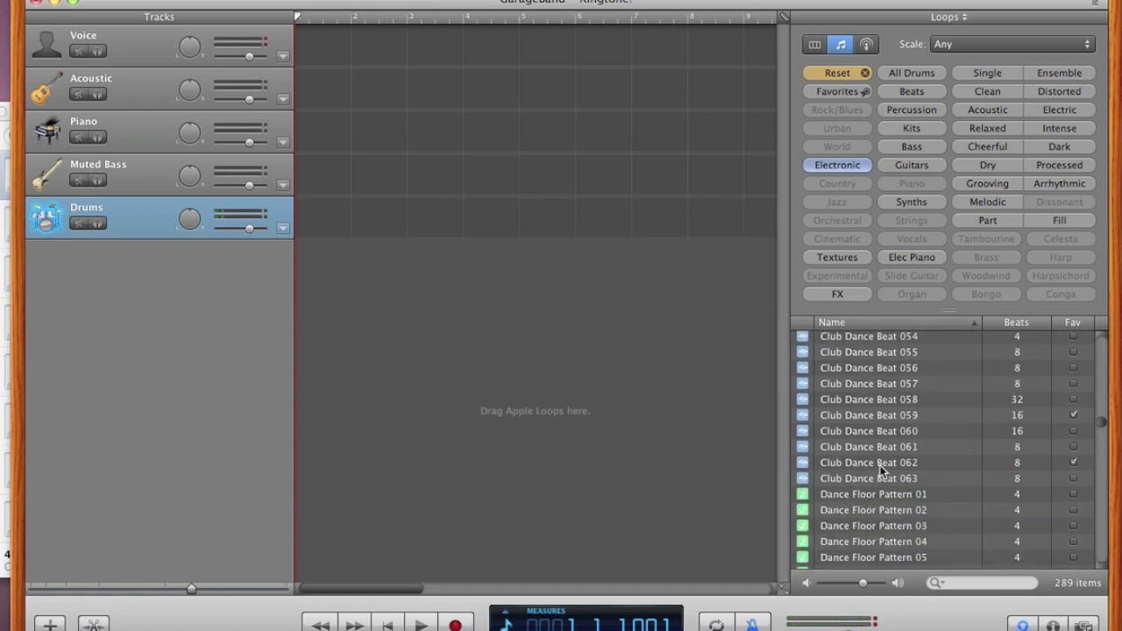
pyautogui.click(880, 460)
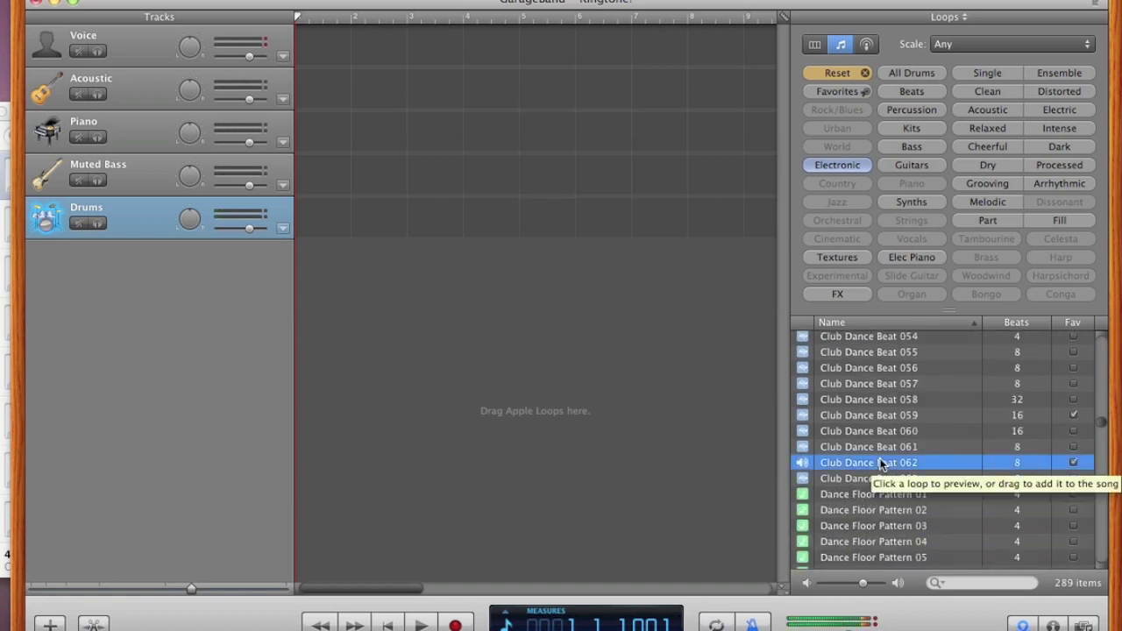
pyautogui.click(880, 462)
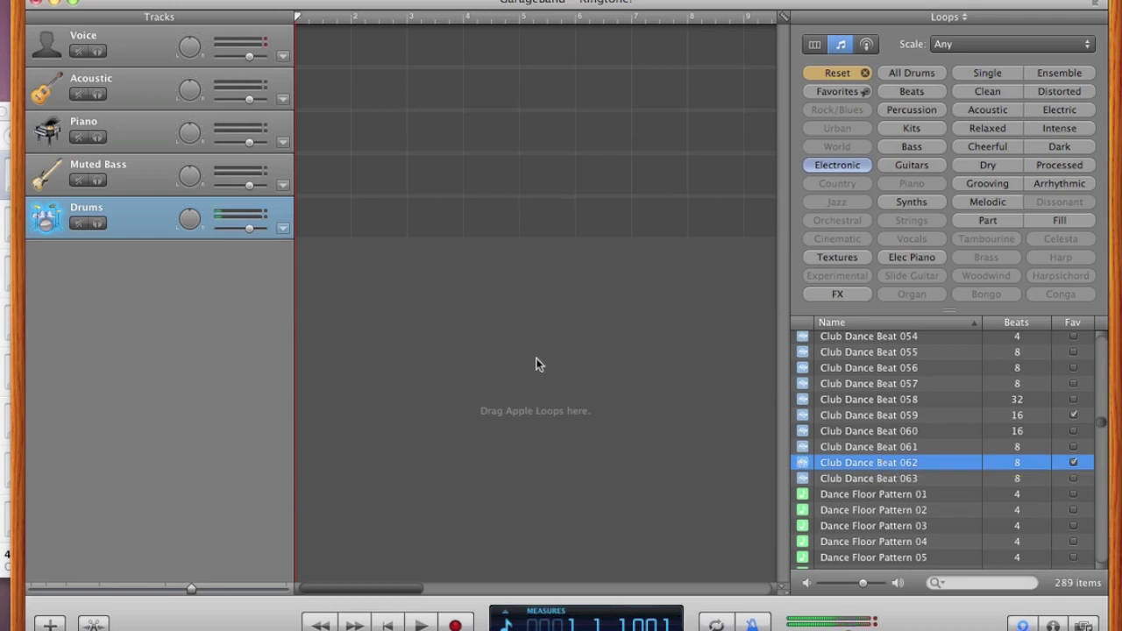
pyautogui.moveTo(880, 462); pyautogui.dragTo(309, 219)
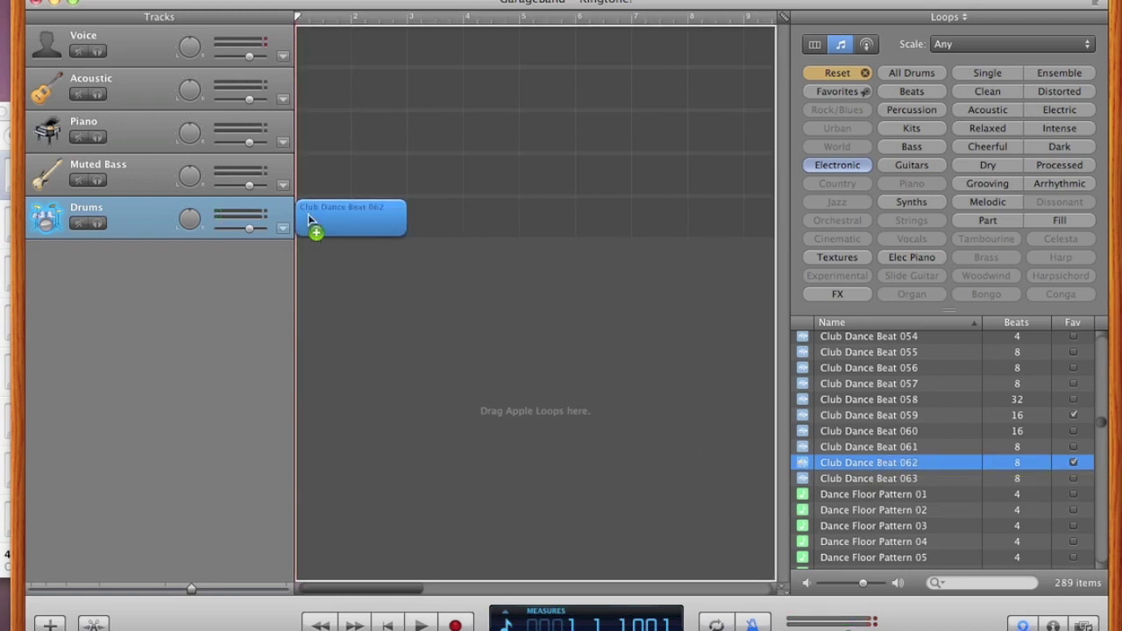
# Step: Repeat Club Dance Beat 062 through about measure 5, then browse the Share, Control and Track menus
pyautogui.moveTo(309, 219)
pyautogui.mouseDown()
pyautogui.moveTo(368, 230)
pyautogui.moveTo(546, 201)
pyautogui.moveTo(672, 241)
pyautogui.moveTo(392, 186)
pyautogui.moveTo(533, 205)
pyautogui.mouseUp()
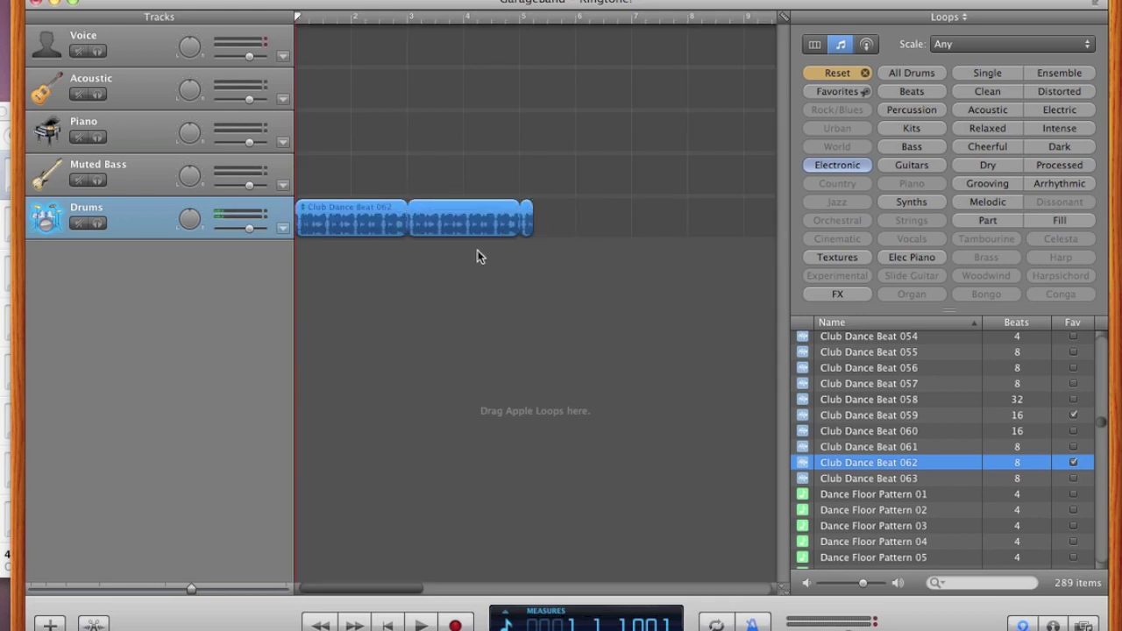
pyautogui.click(346, 0)
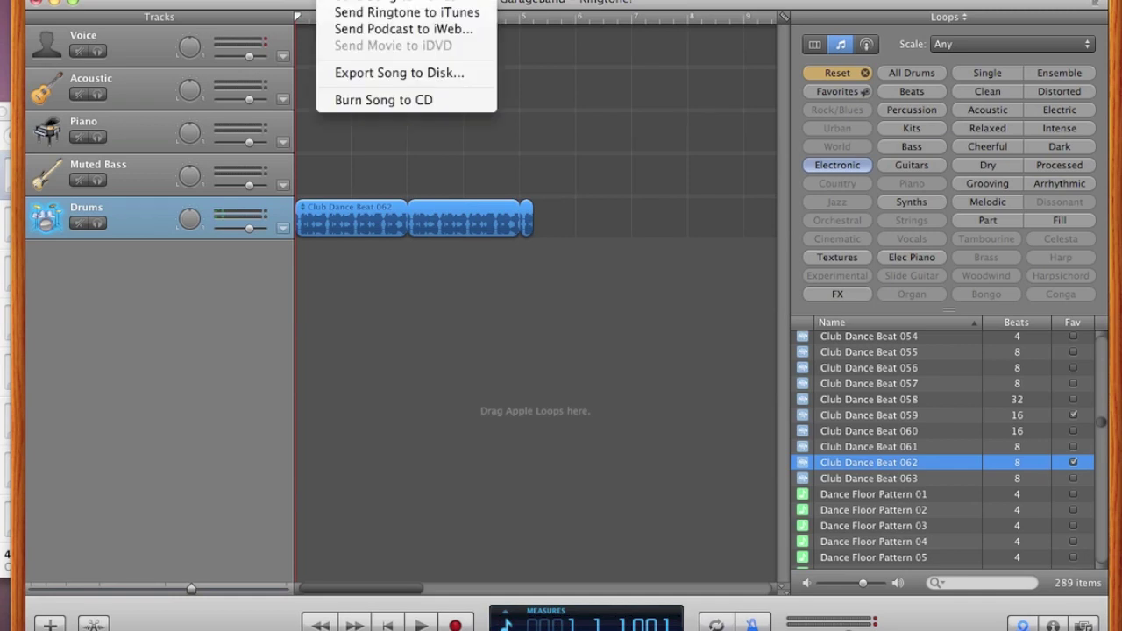
pyautogui.click(360, 276)
pyautogui.click(400, 278)
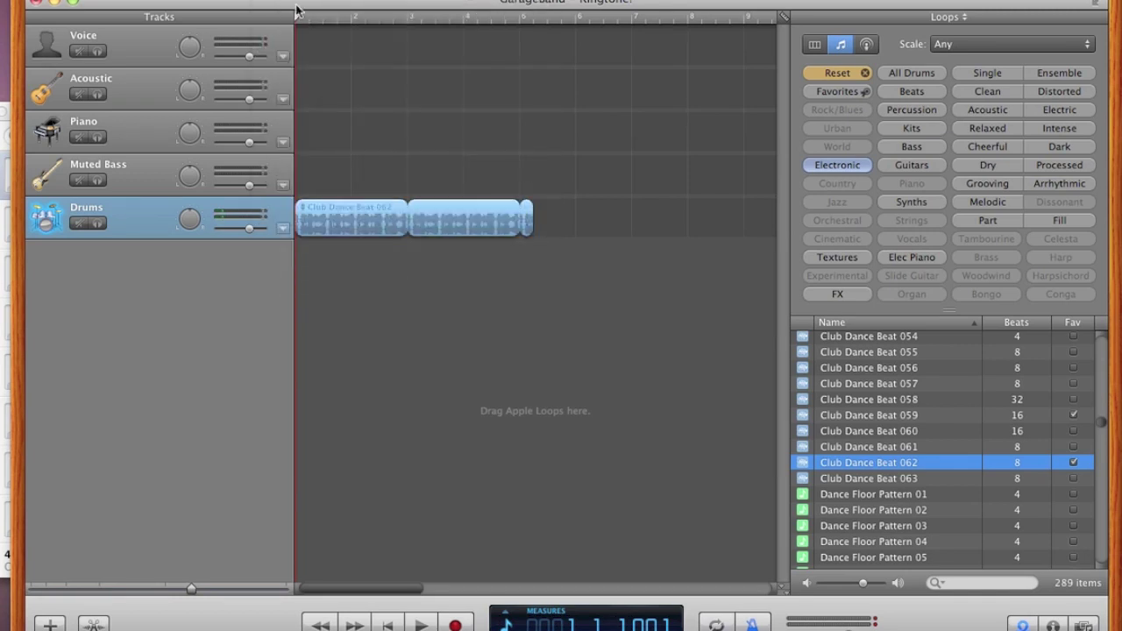
pyautogui.click(294, 0)
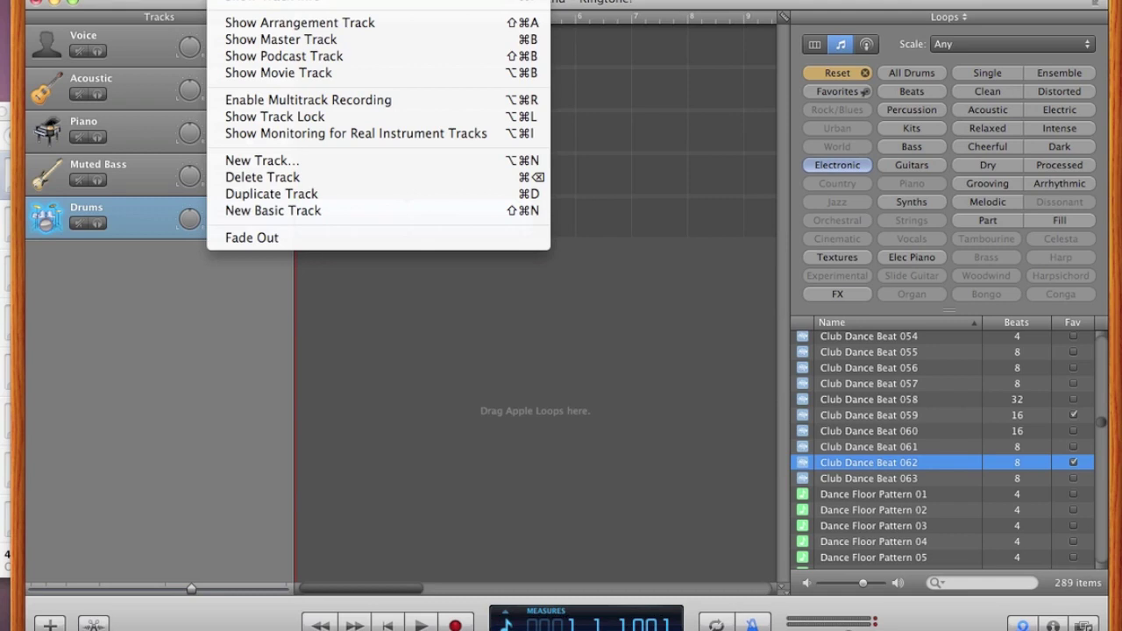
pyautogui.click(537, 427)
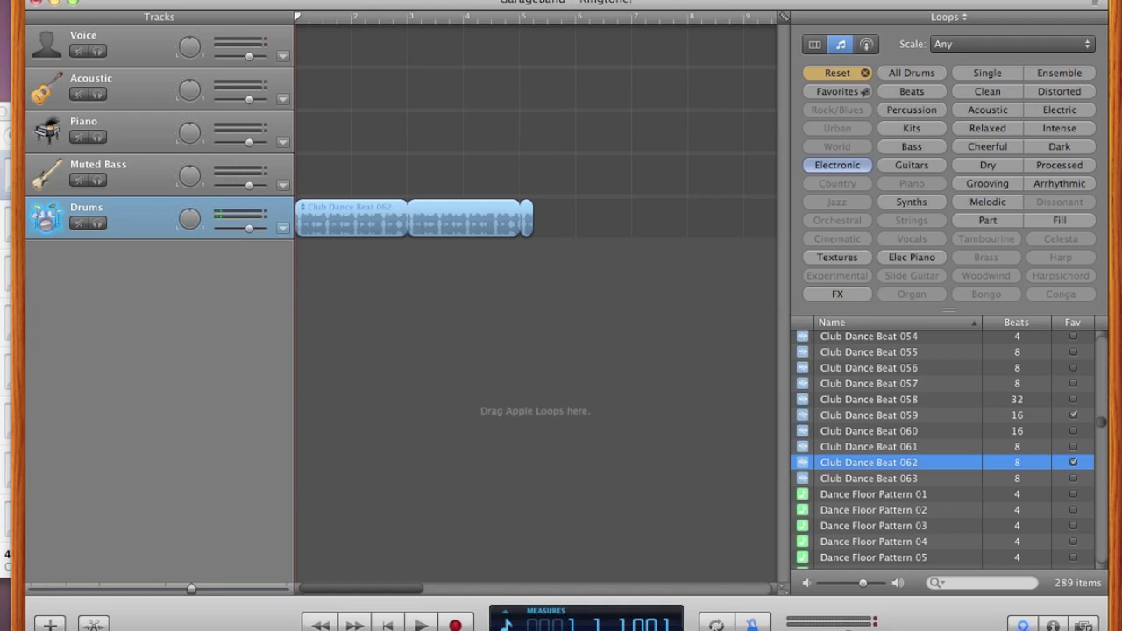
# Step: Turn on cycle, end the cycle region at bar 5, and trim the drum loop before measure 5
pyautogui.click(716, 624)
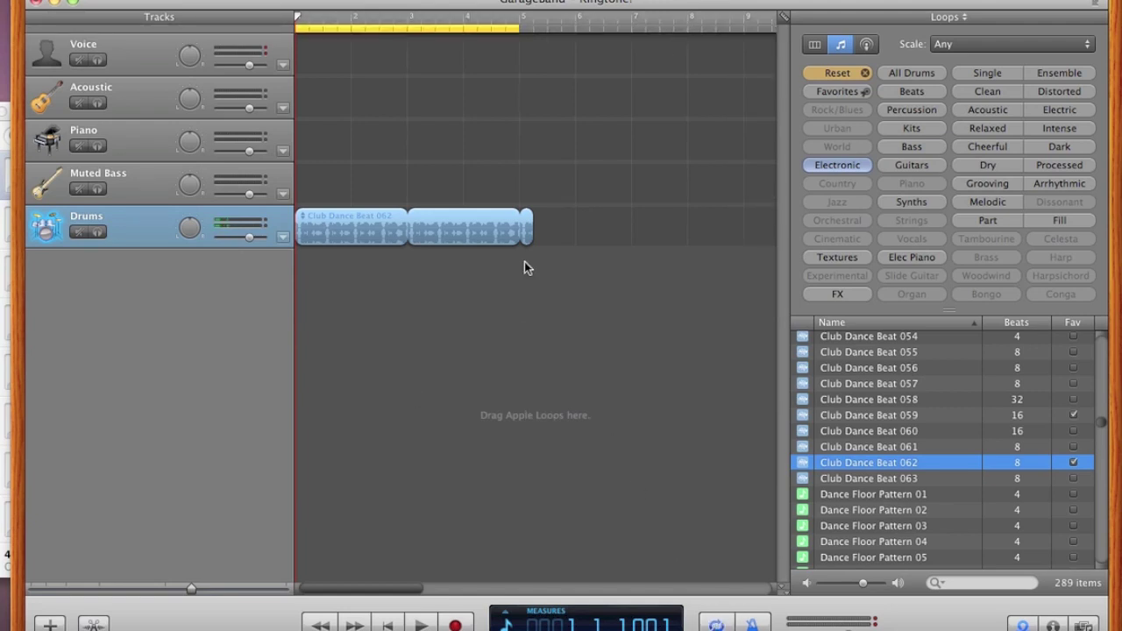
pyautogui.moveTo(530, 212); pyautogui.dragTo(516, 217)
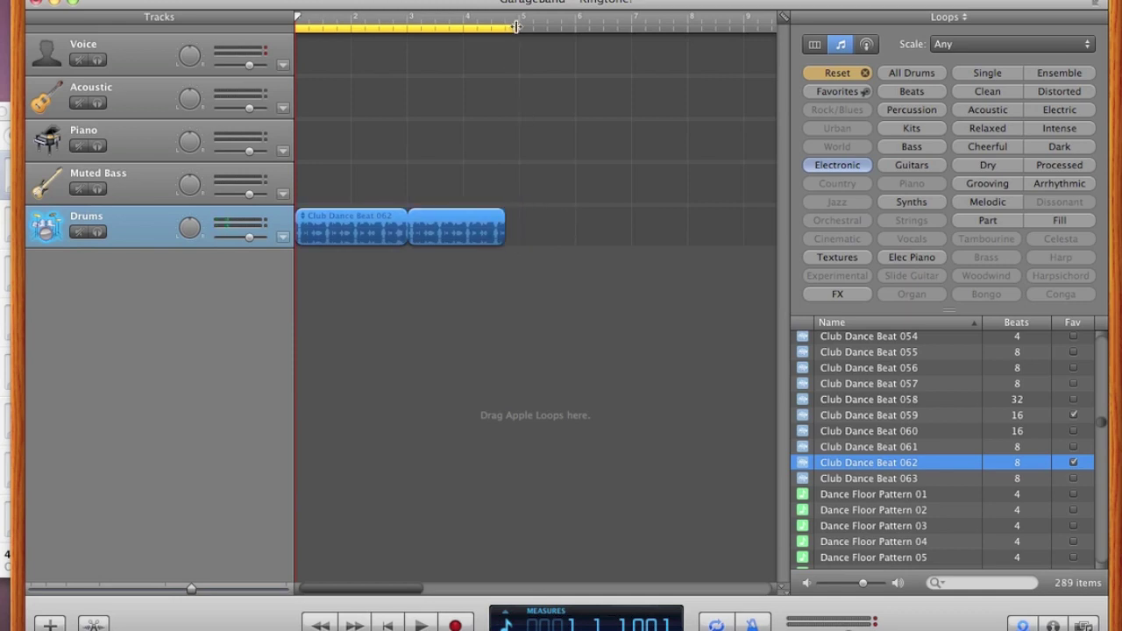
pyautogui.moveTo(518, 28)
pyautogui.mouseDown()
pyautogui.moveTo(548, 27)
pyautogui.moveTo(518, 27)
pyautogui.mouseUp()
pyautogui.click(479, 241)
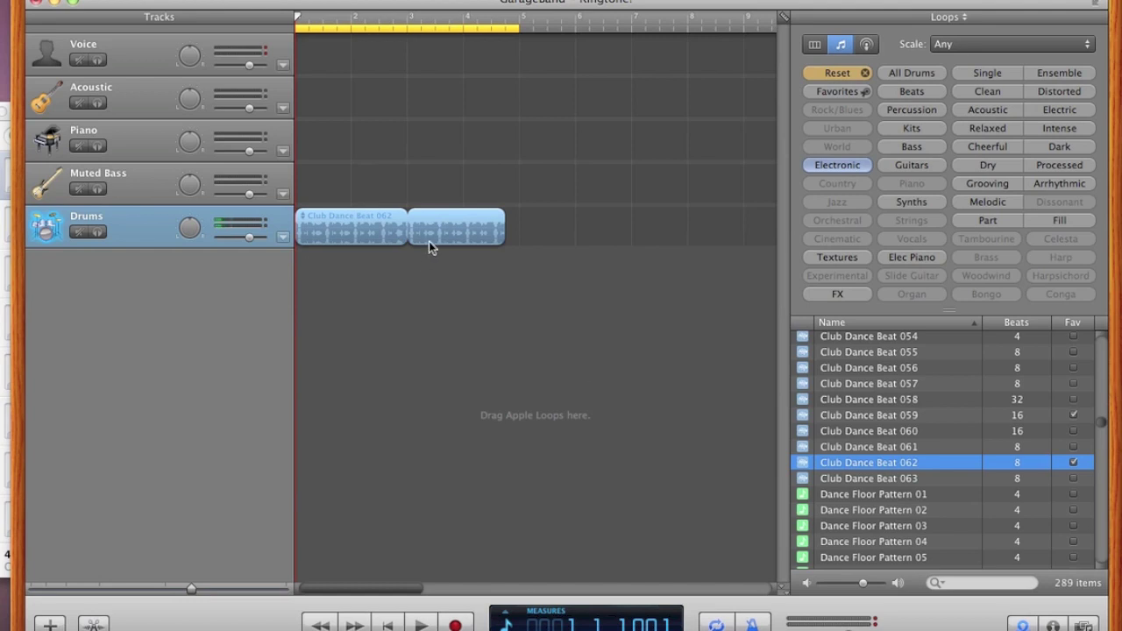
pyautogui.click(434, 255)
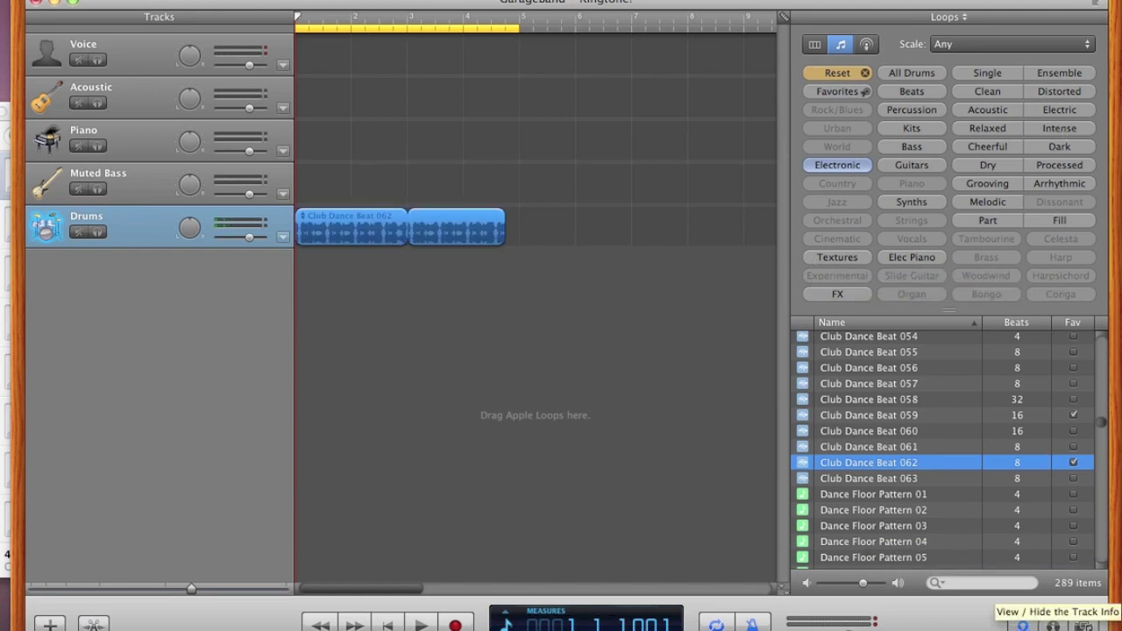
pyautogui.click(1053, 626)
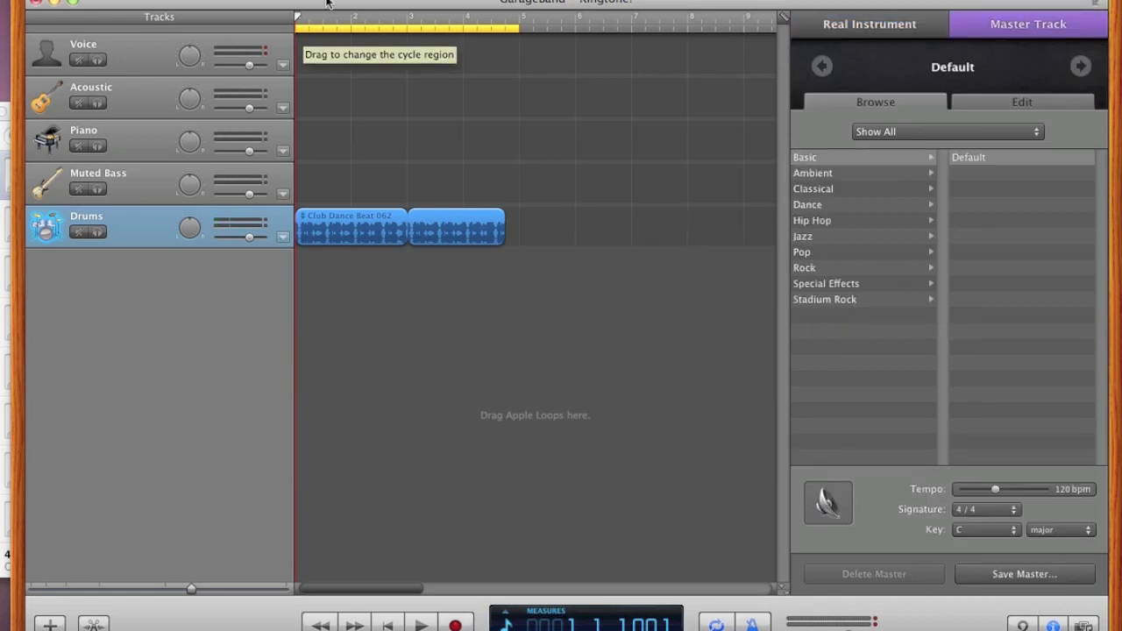
pyautogui.press('space')
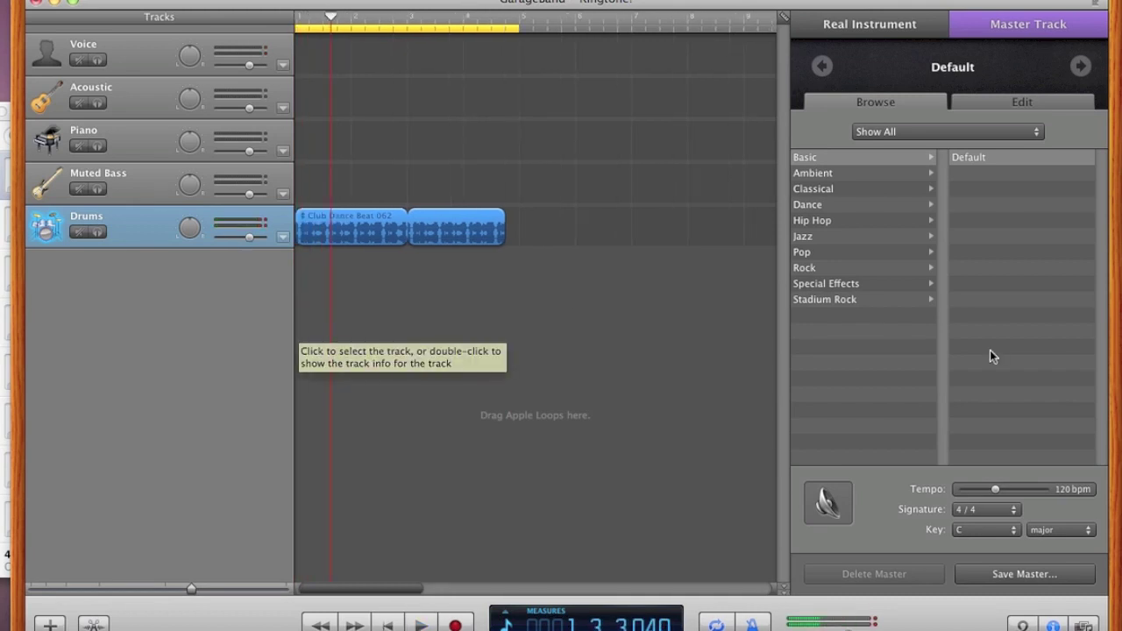
pyautogui.click(1023, 625)
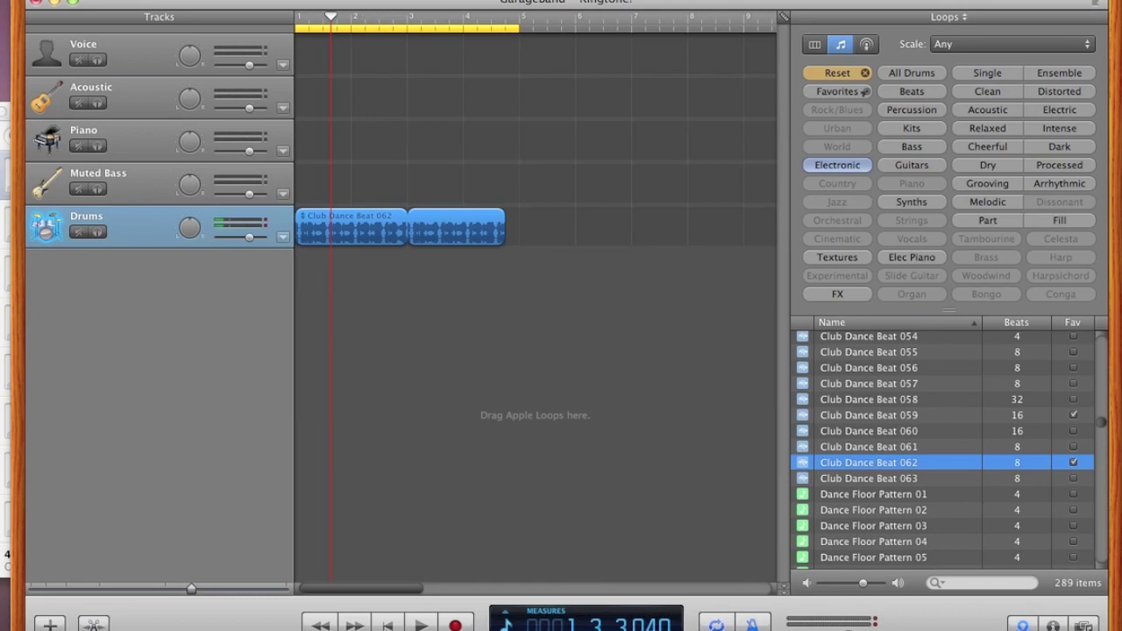
pyautogui.click(333, 2)
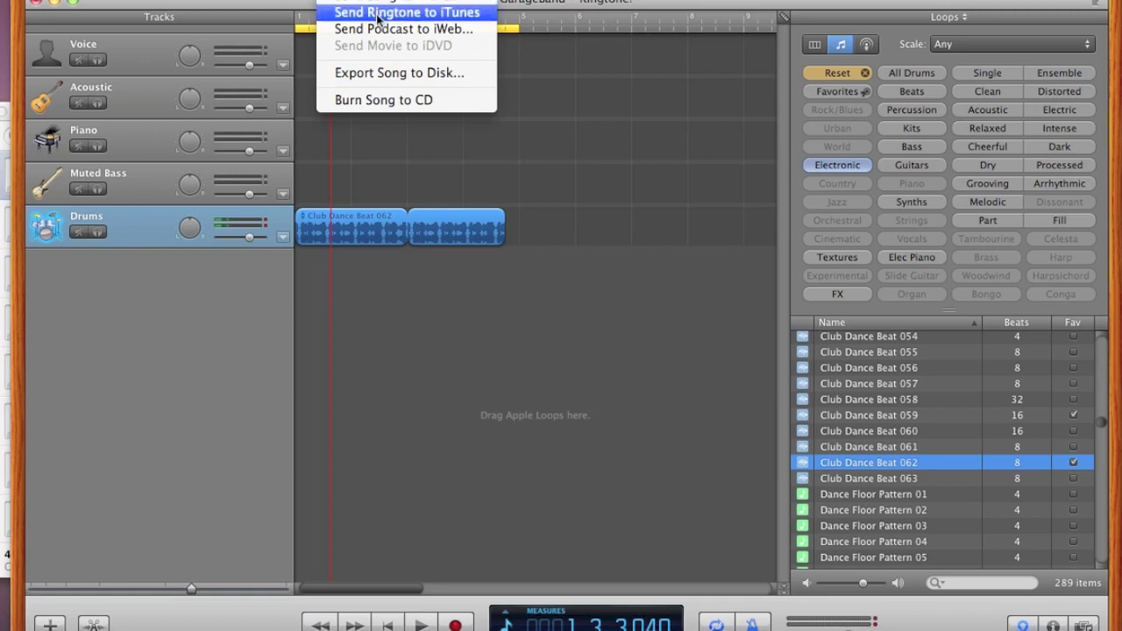
# Step: Choose Share > Send Ringtone to iTunes and let iTunes open its Music library
pyautogui.click(378, 12)
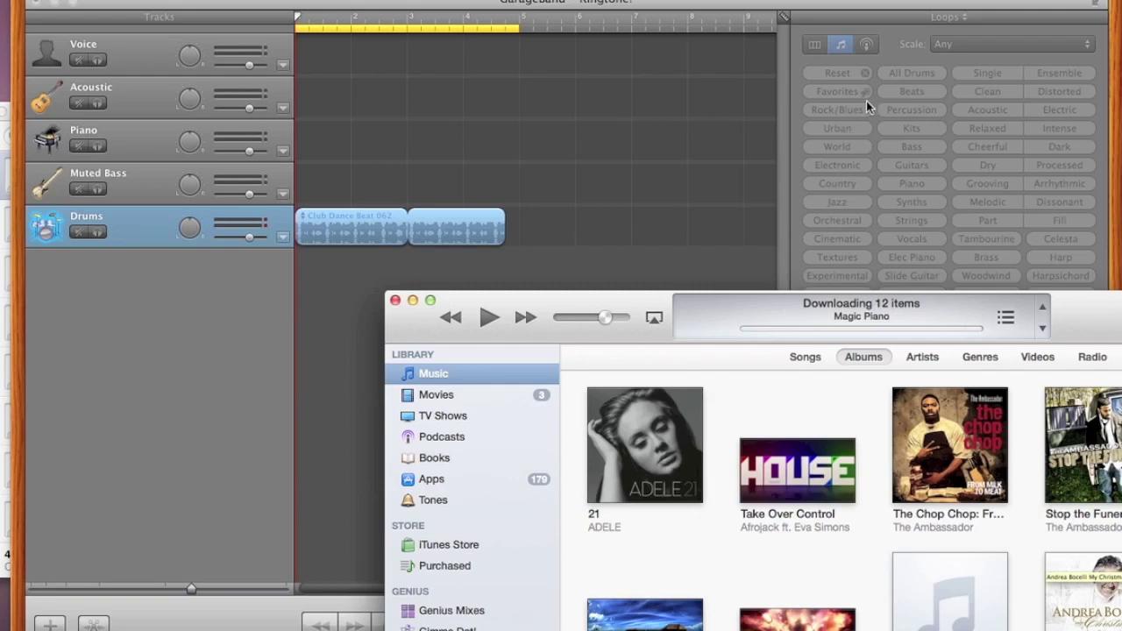
# Step: Bring the GarageBand ringtone project back in front of iTunes
pyautogui.click(604, 200)
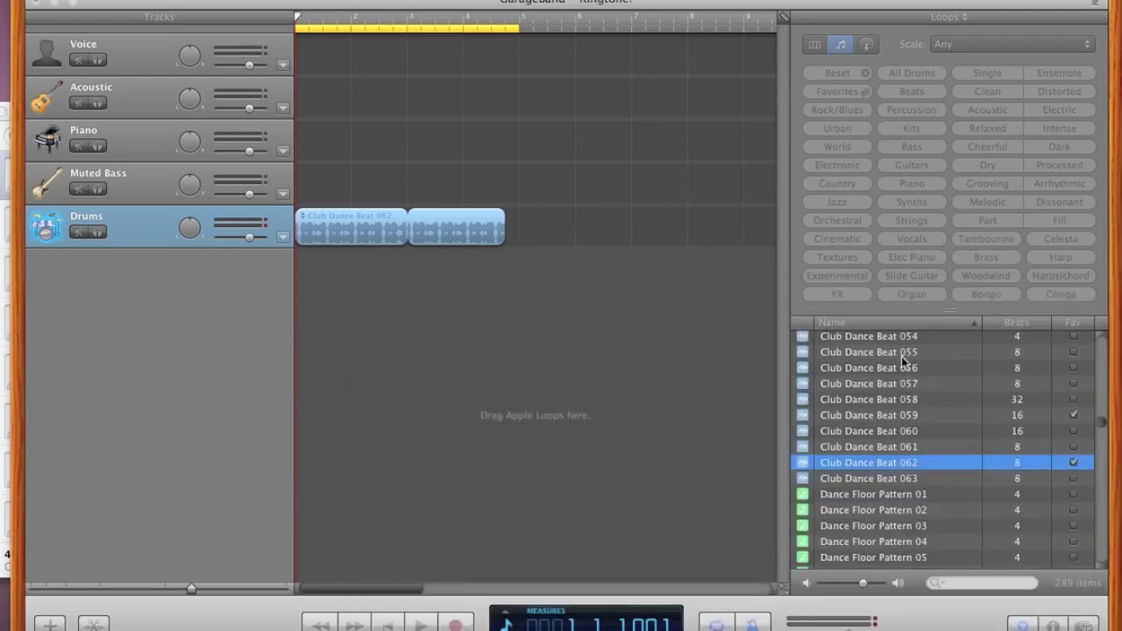